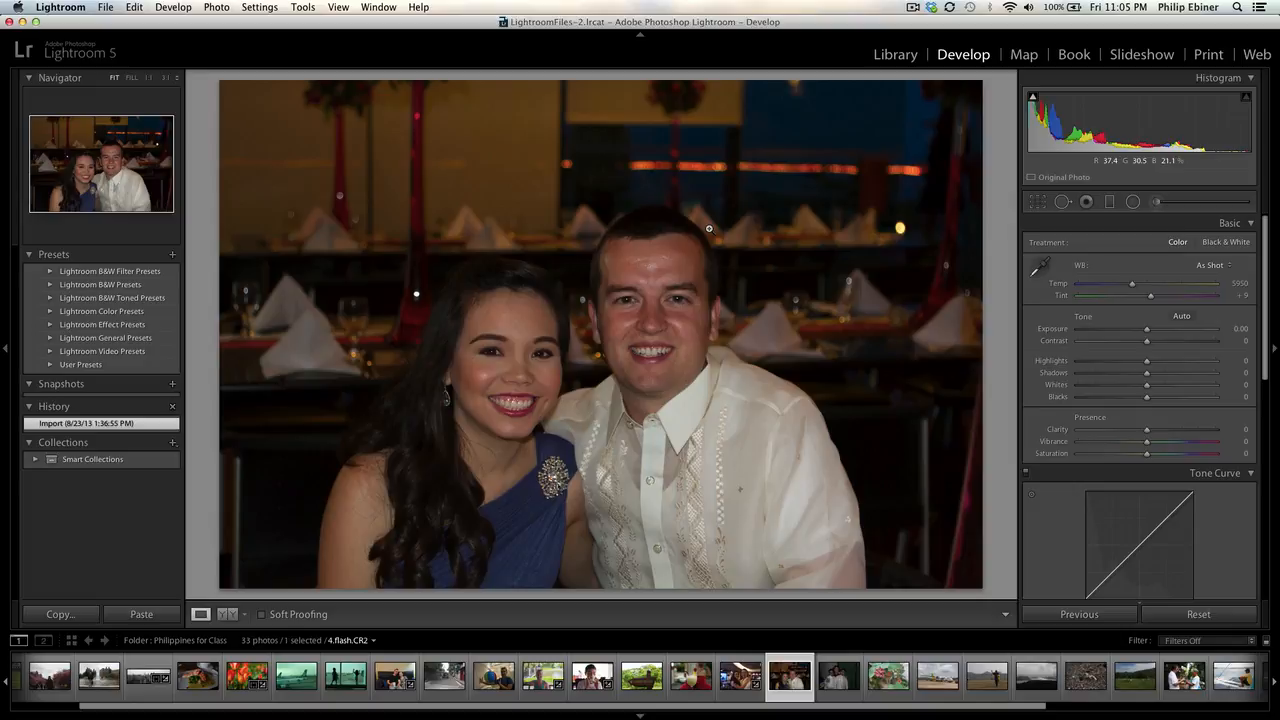
Examine the man's face up close from forehead to chin for shine, blemishes and other areas needing retouching
{"action": "left_click", "coordinate": [648, 285]}
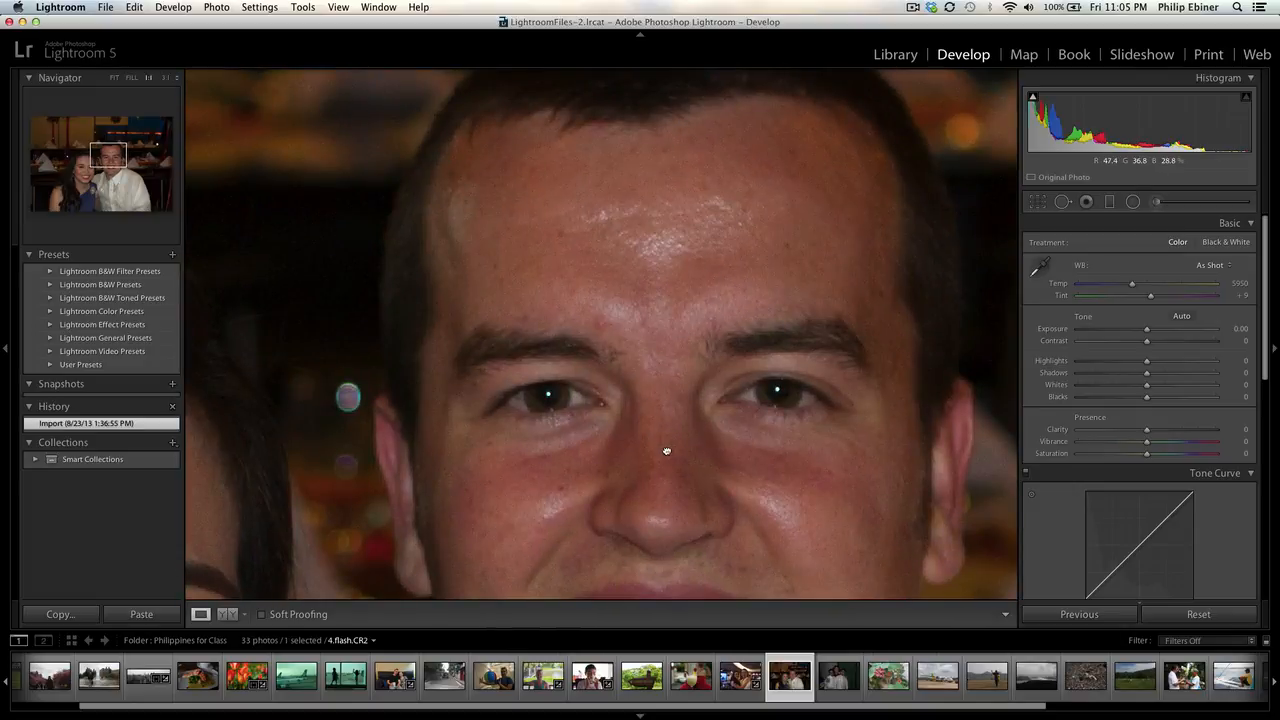
{"action": "left_click_drag", "start_coordinate": [666, 451], "coordinate": [666, 206]}
{"action": "left_click", "coordinate": [500, 323]}
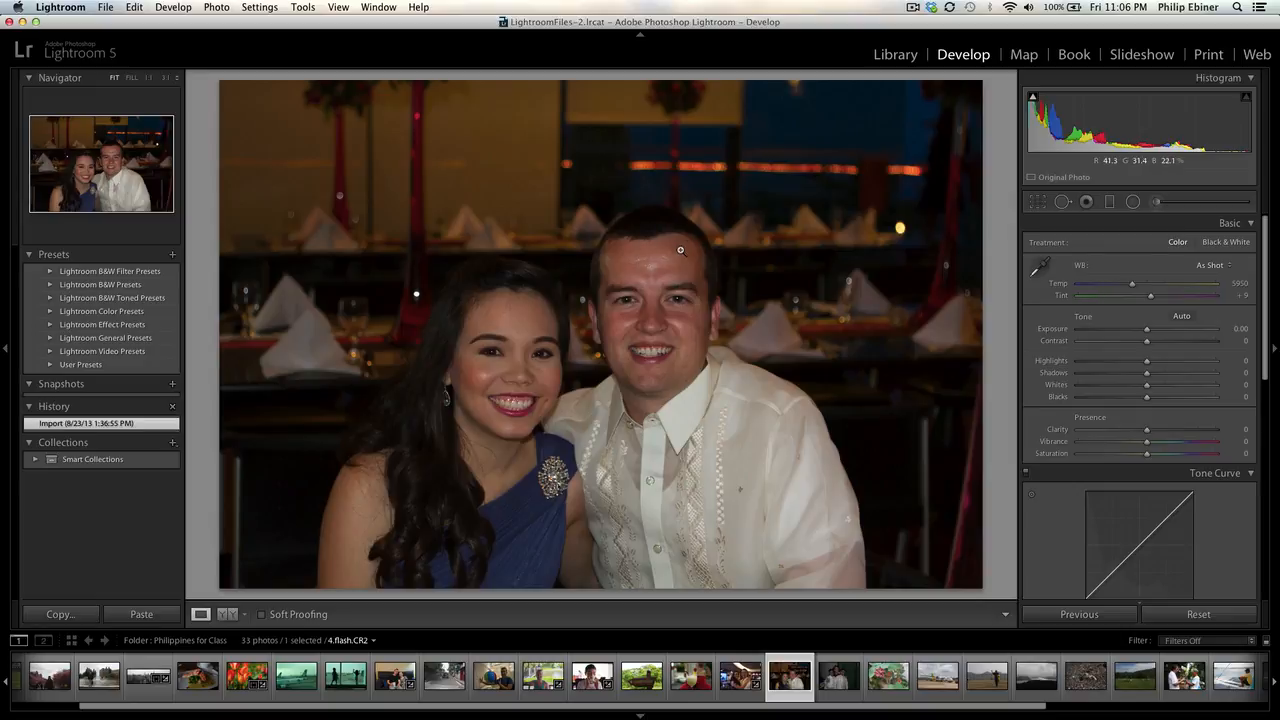
{"action": "left_click", "coordinate": [665, 256]}
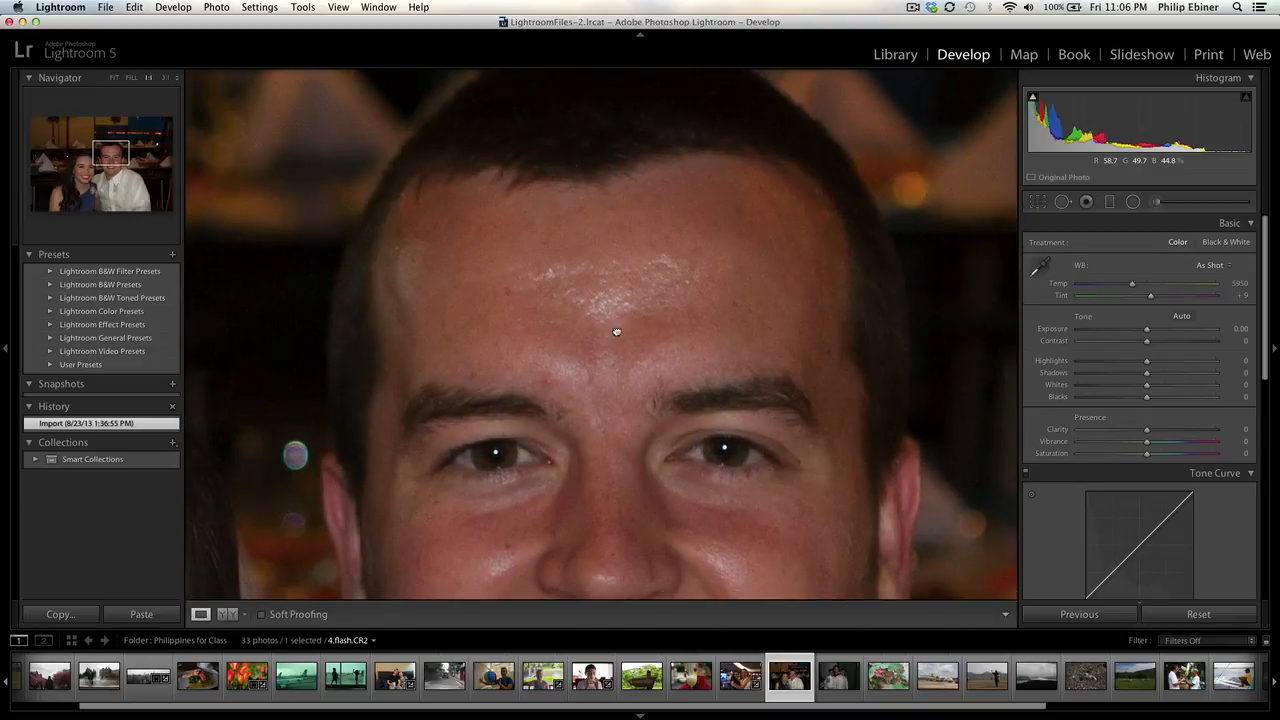
{"action": "left_click_drag", "start_coordinate": [617, 332], "coordinate": [620, 212]}
{"action": "left_click_drag", "start_coordinate": [624, 364], "coordinate": [603, 524]}
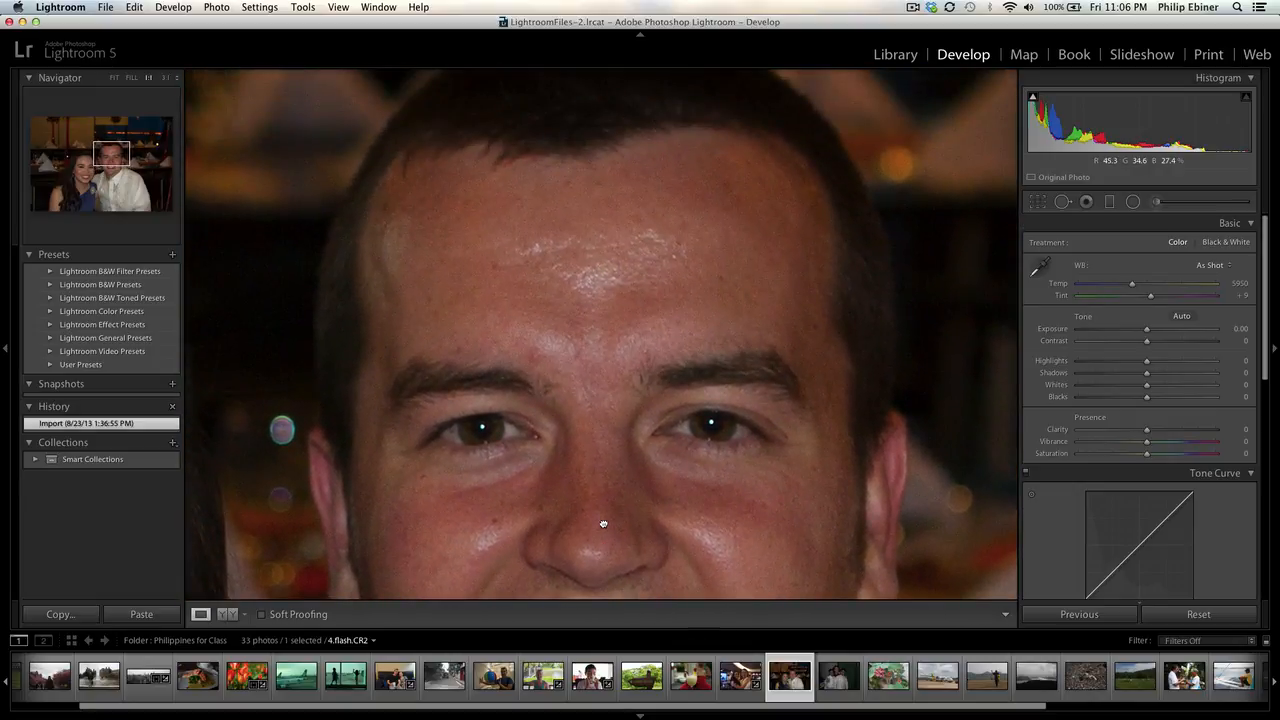
{"action": "left_click_drag", "start_coordinate": [586, 471], "coordinate": [523, 214]}
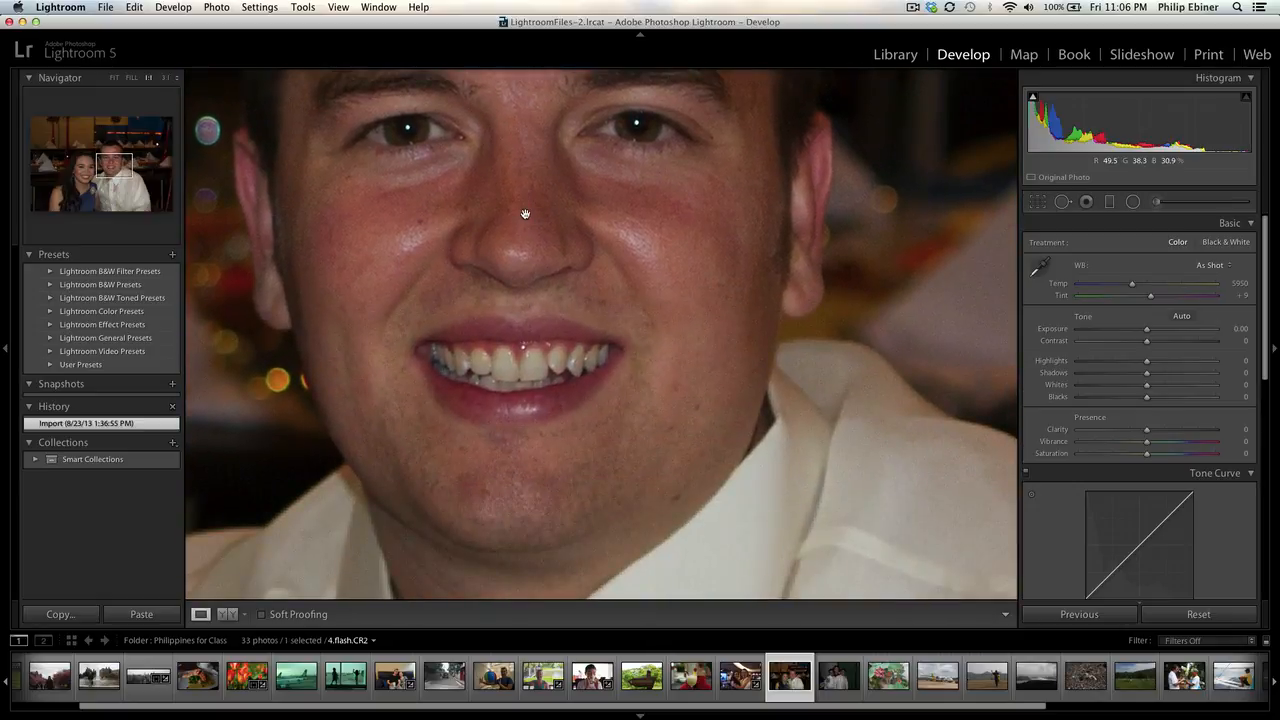
{"action": "left_click_drag", "start_coordinate": [666, 514], "coordinate": [651, 503]}
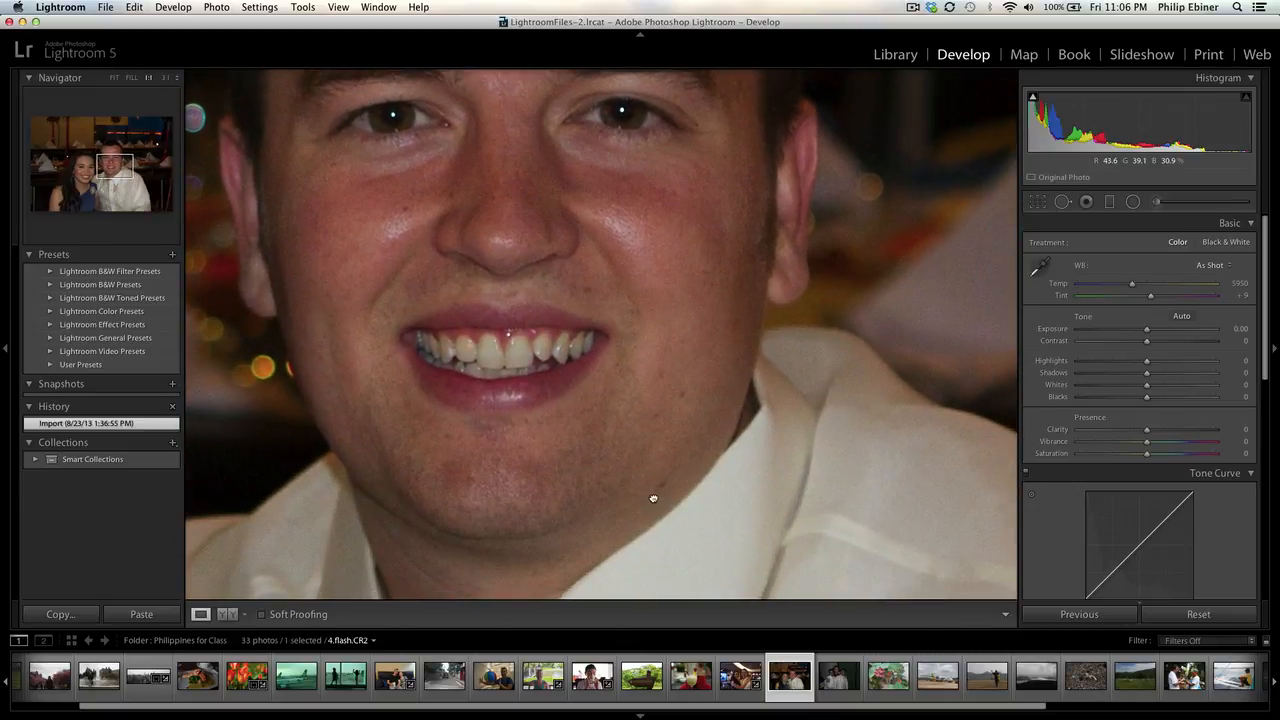
Heal the mark on the man's left cheek with a size 22 Spot Removal brush, sampling the skin just above it
{"action": "left_click", "coordinate": [1063, 202]}
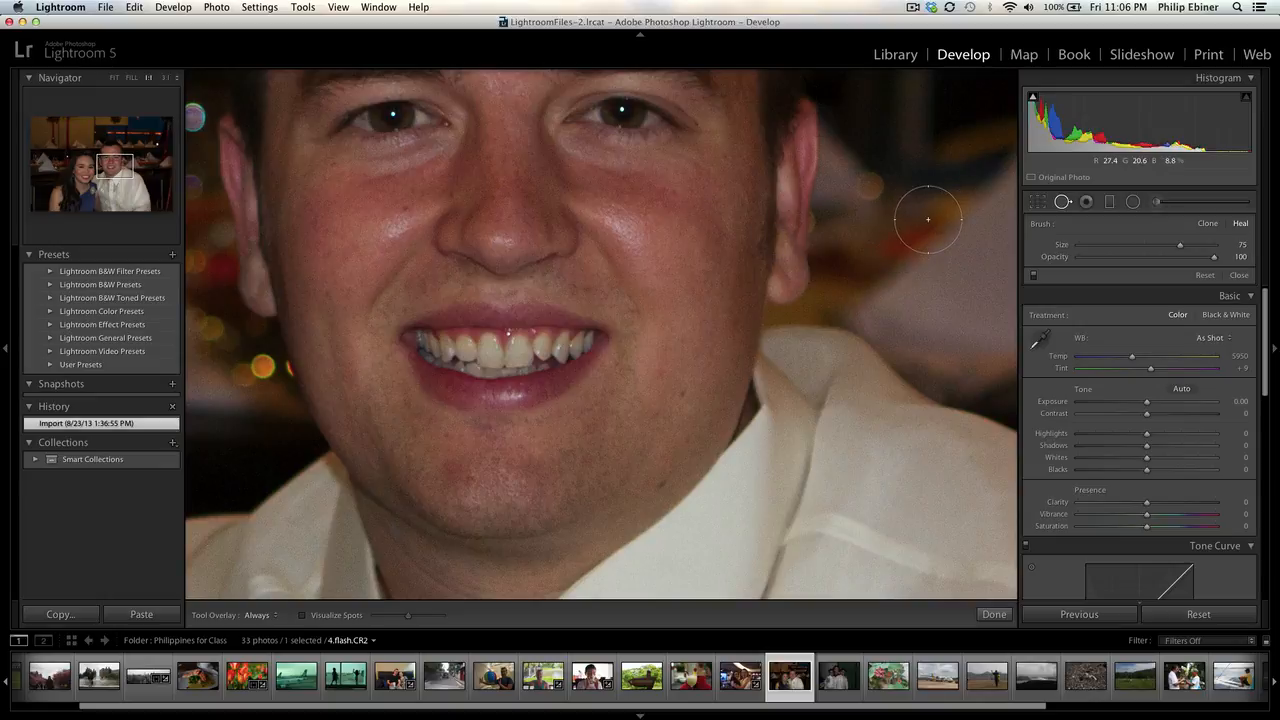
{"action": "mouse_move", "coordinate": [1150, 249]}
{"action": "left_mouse_down"}
{"action": "mouse_move", "coordinate": [1114, 252]}
{"action": "mouse_move", "coordinate": [1160, 252]}
{"action": "mouse_move", "coordinate": [1148, 253]}
{"action": "left_mouse_up"}
{"action": "left_click_drag", "start_coordinate": [1148, 250], "coordinate": [1105, 252]}
{"action": "left_click_drag", "start_coordinate": [683, 397], "coordinate": [686, 363]}
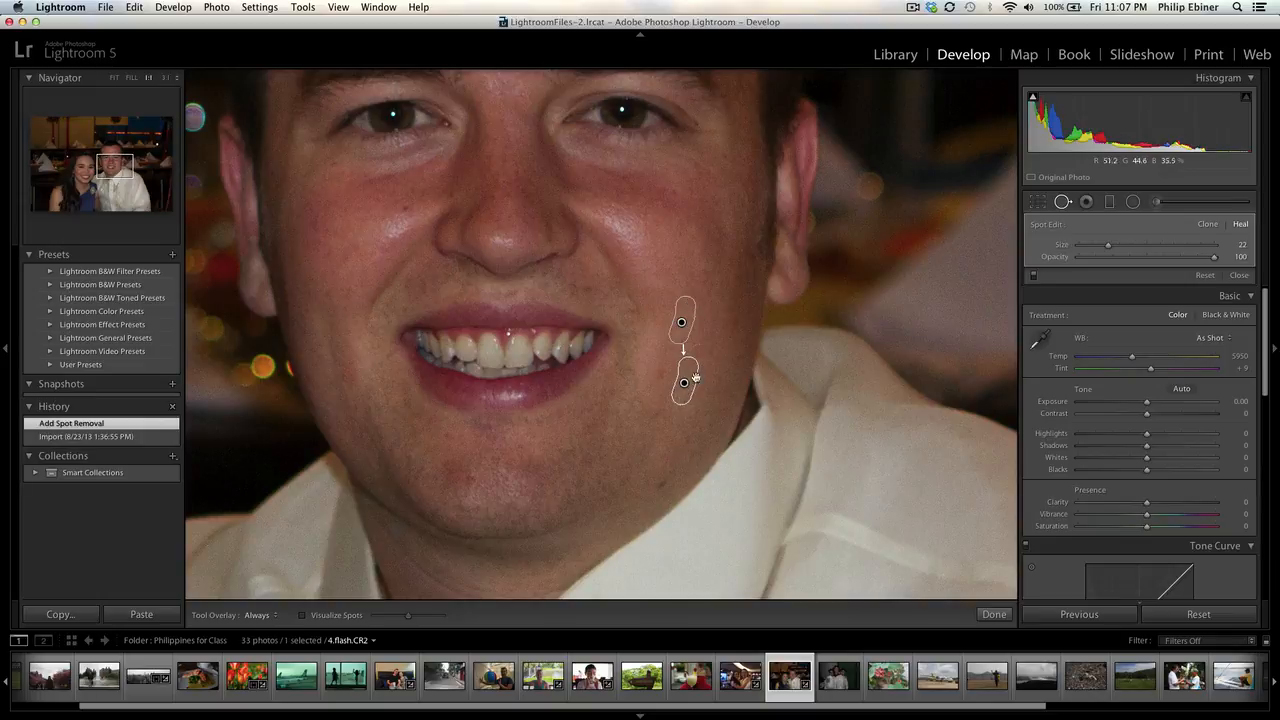
{"action": "mouse_move", "coordinate": [681, 322]}
{"action": "left_mouse_down"}
{"action": "mouse_move", "coordinate": [668, 316]}
{"action": "mouse_move", "coordinate": [679, 316]}
{"action": "left_mouse_up"}
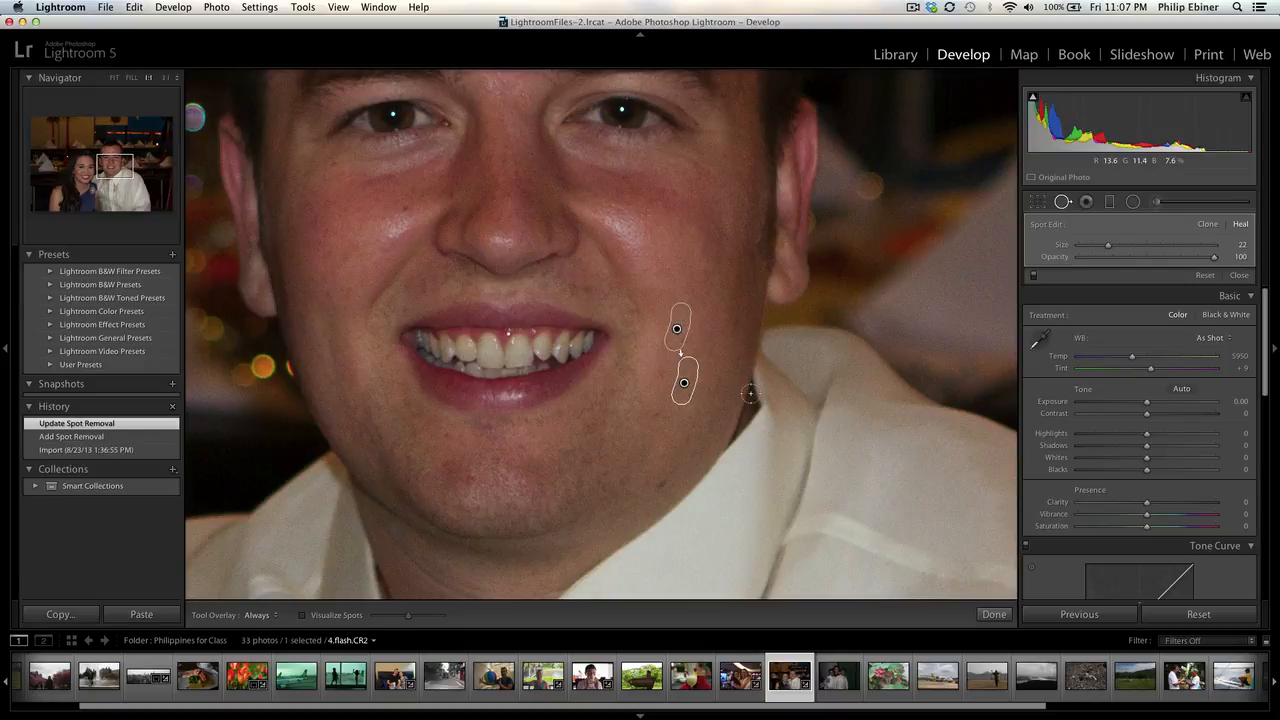
{"action": "left_click", "coordinate": [994, 614]}
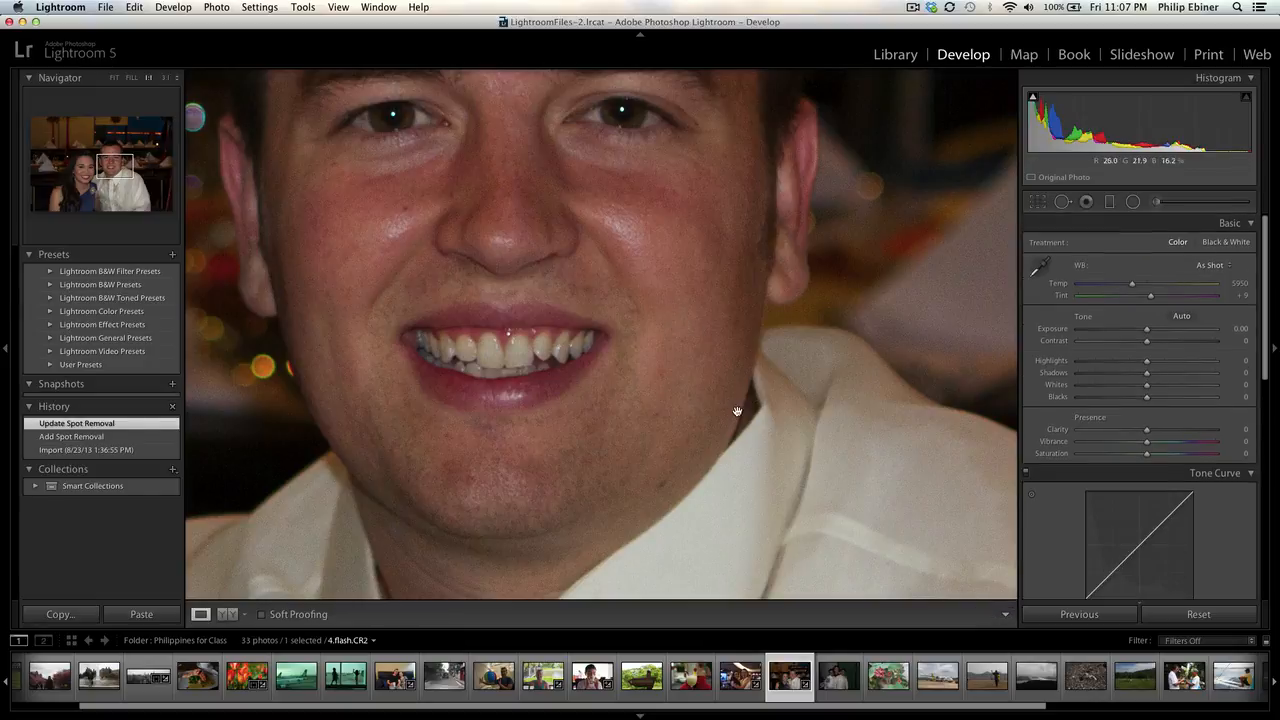
Heal the small spot on the left side of the man's lower jaw with Spot Removal
{"action": "left_click", "coordinate": [1063, 202]}
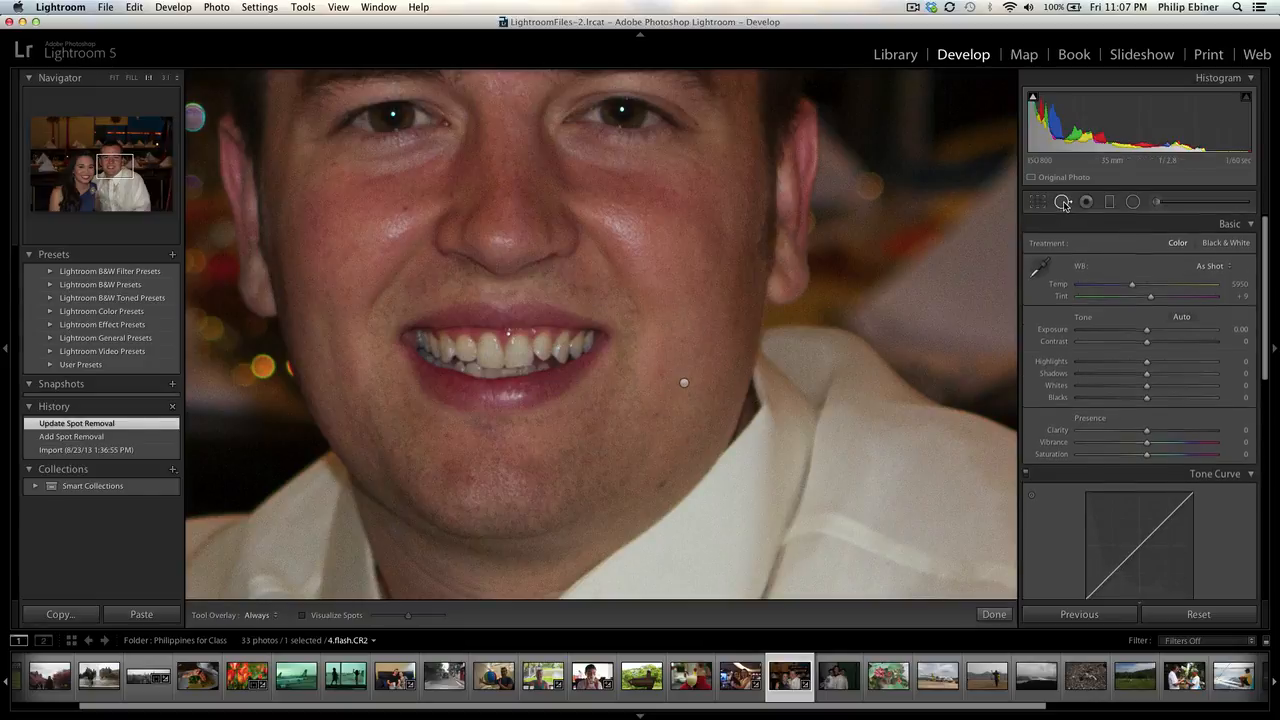
{"action": "left_click", "coordinate": [660, 483]}
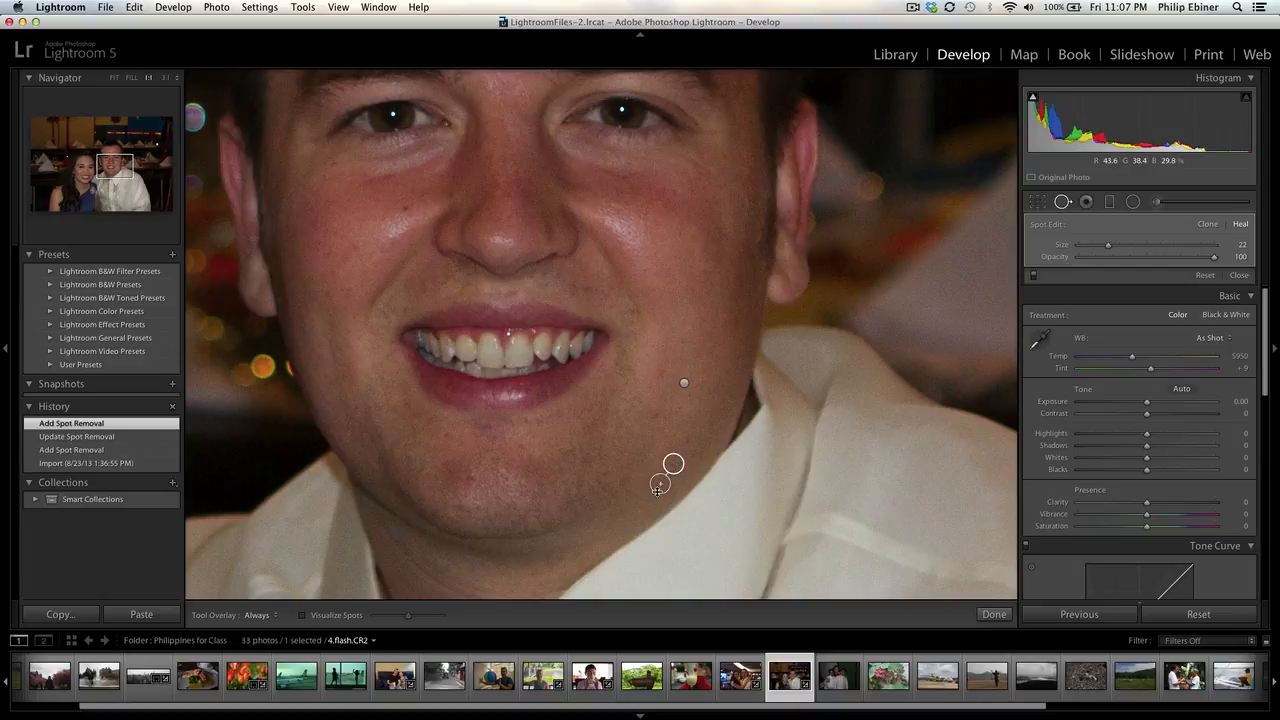
{"action": "left_click", "coordinate": [994, 614]}
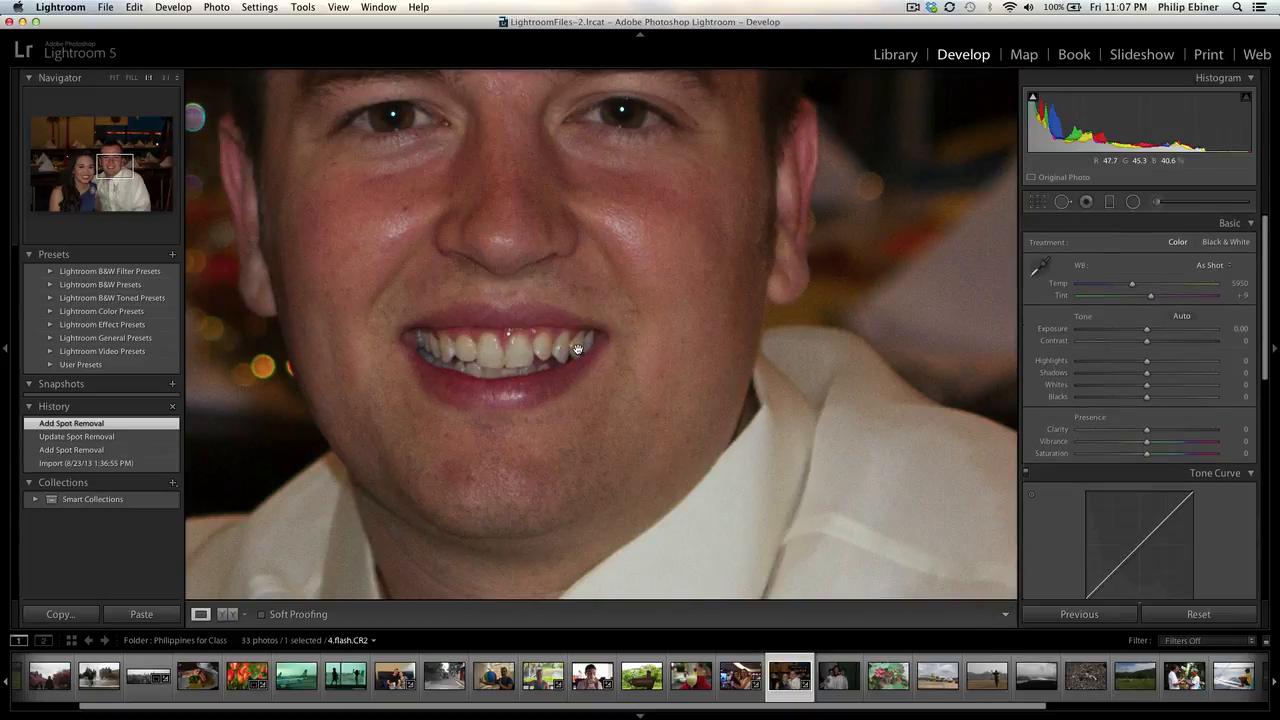
Heal the blemish on the man's right cheek beside the nose, sampling skin farther out on the same cheek
{"action": "left_click", "coordinate": [1133, 201]}
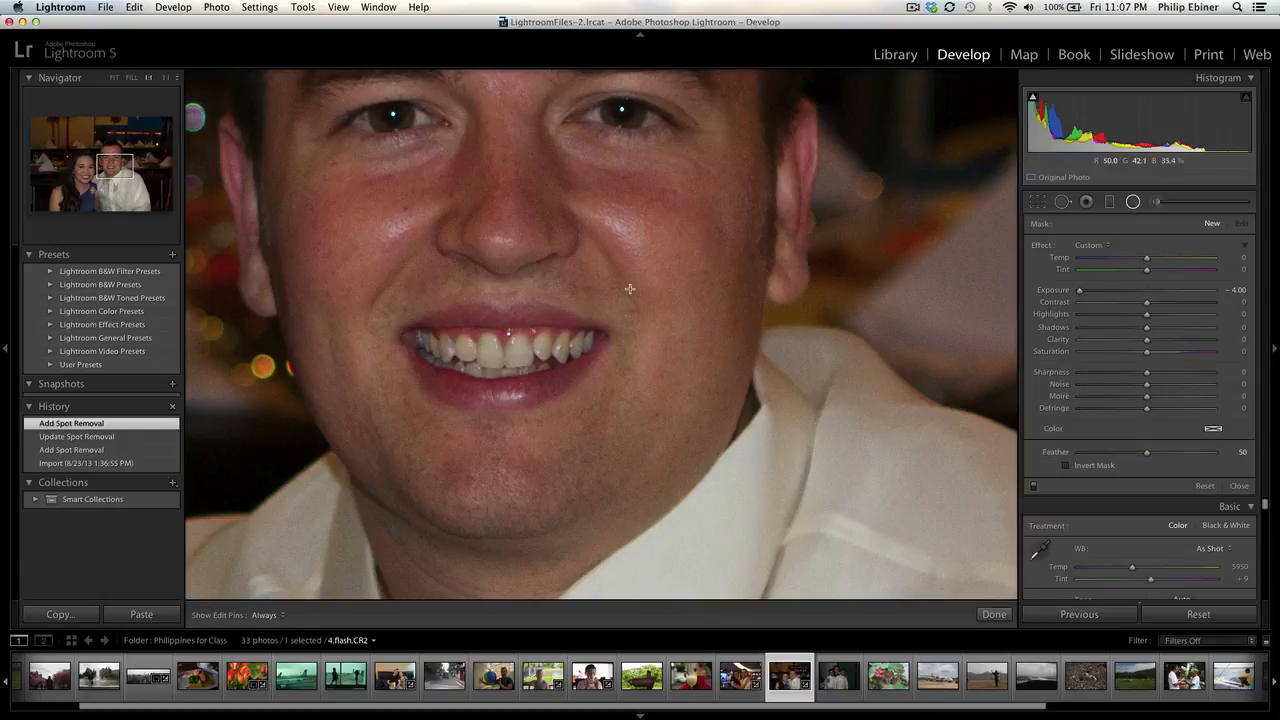
{"action": "left_click", "coordinate": [1062, 201]}
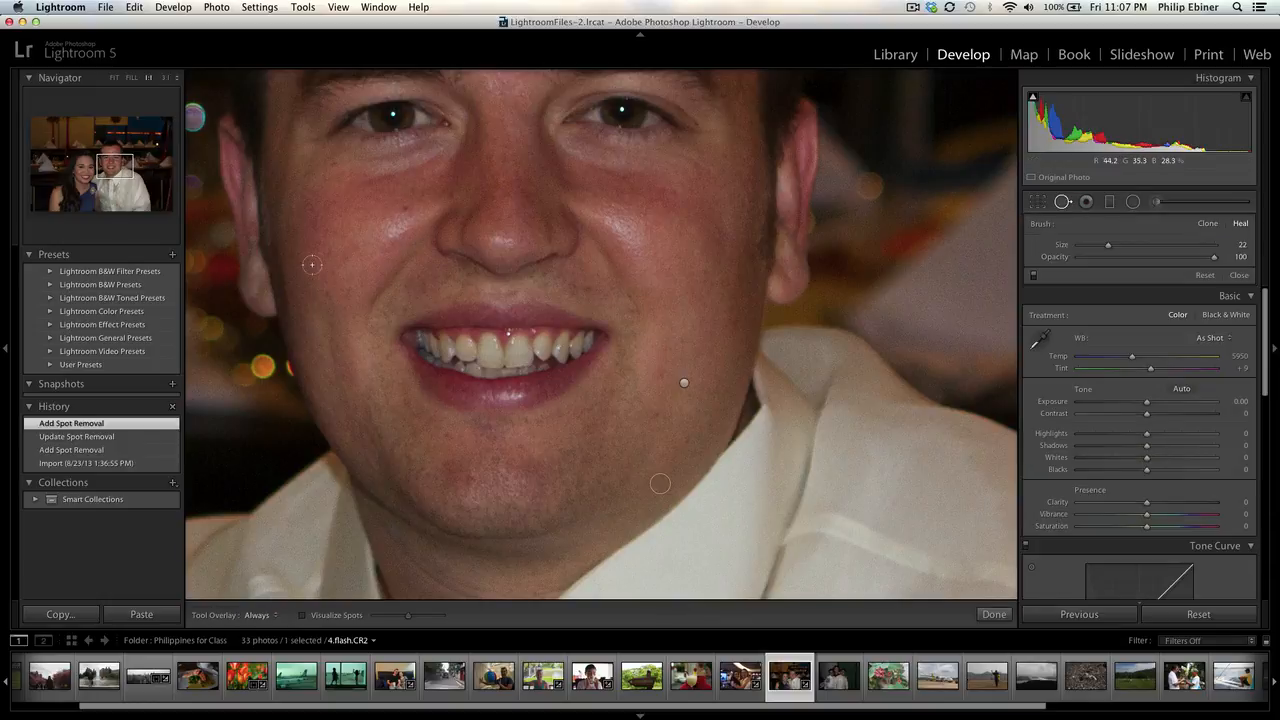
{"action": "left_click", "coordinate": [407, 209]}
{"action": "mouse_move", "coordinate": [434, 198]}
{"action": "left_mouse_down"}
{"action": "mouse_move", "coordinate": [419, 120]}
{"action": "mouse_move", "coordinate": [491, 369]}
{"action": "mouse_move", "coordinate": [499, 316]}
{"action": "mouse_move", "coordinate": [451, 343]}
{"action": "mouse_move", "coordinate": [505, 356]}
{"action": "mouse_move", "coordinate": [538, 342]}
{"action": "mouse_move", "coordinate": [529, 243]}
{"action": "mouse_move", "coordinate": [551, 252]}
{"action": "left_mouse_up"}
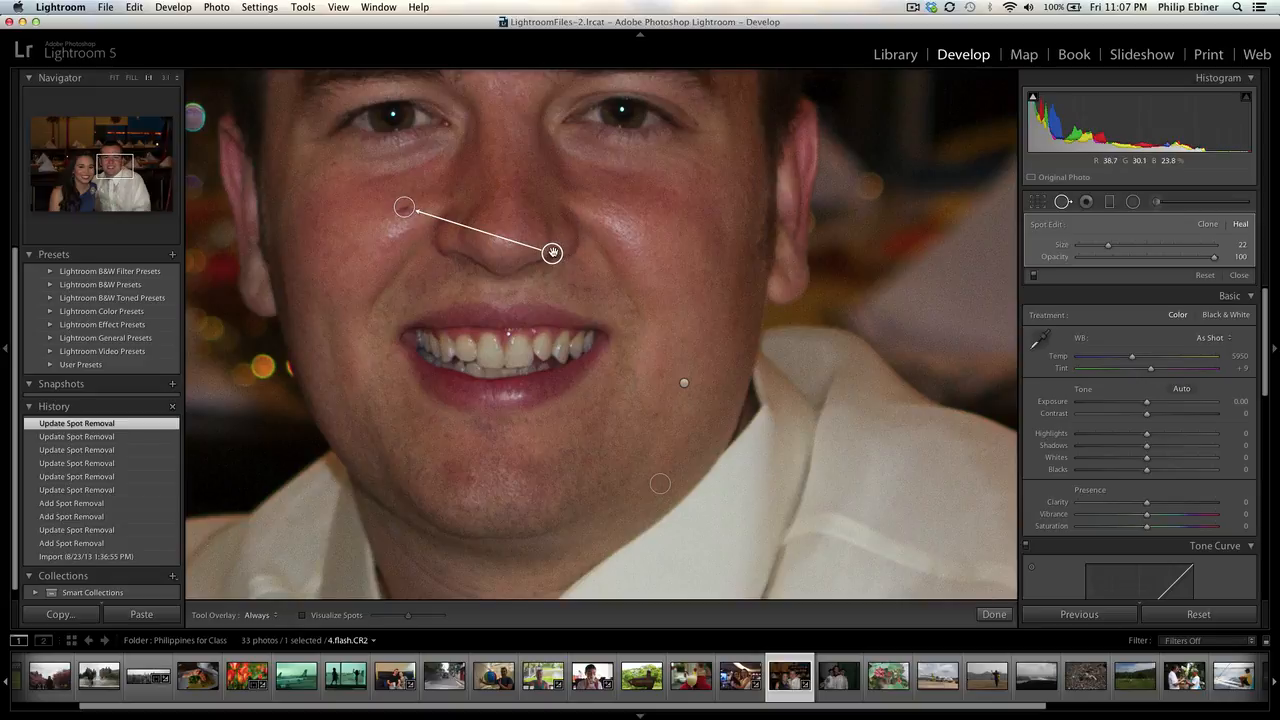
{"action": "mouse_move", "coordinate": [551, 252]}
{"action": "left_mouse_down"}
{"action": "mouse_move", "coordinate": [396, 228]}
{"action": "mouse_move", "coordinate": [338, 238]}
{"action": "mouse_move", "coordinate": [344, 216]}
{"action": "mouse_move", "coordinate": [360, 219]}
{"action": "left_mouse_up"}
{"action": "left_click", "coordinate": [996, 616]}
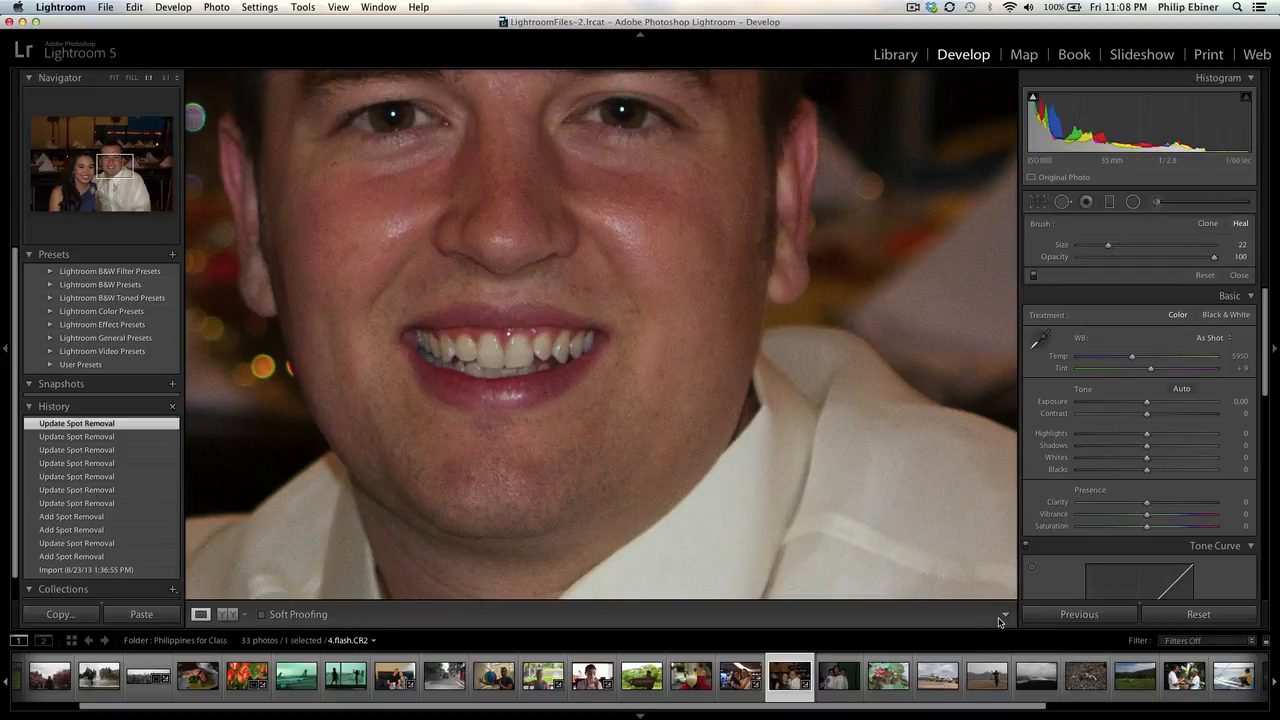
Heal the spot above the inner end of the man's right eyebrow, sampling the forehead skin just above it
{"action": "left_click_drag", "start_coordinate": [714, 271], "coordinate": [744, 277]}
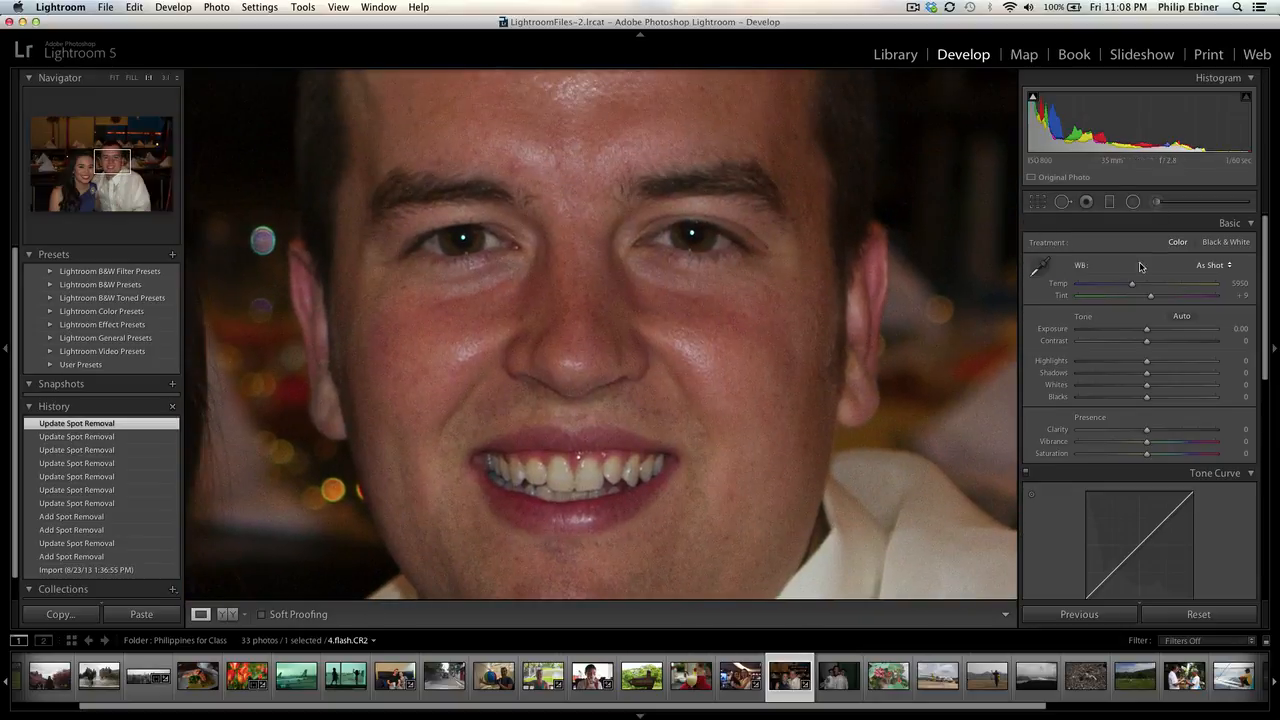
{"action": "left_click", "coordinate": [1064, 203]}
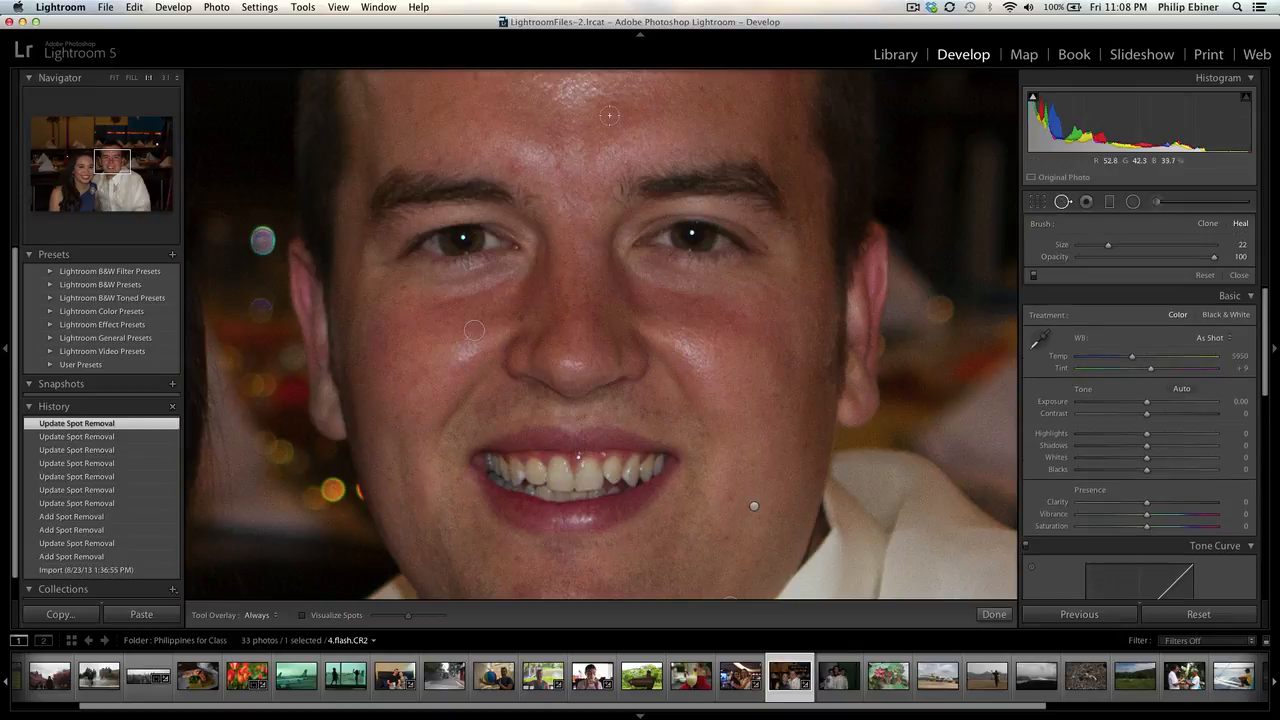
{"action": "left_click", "coordinate": [514, 167]}
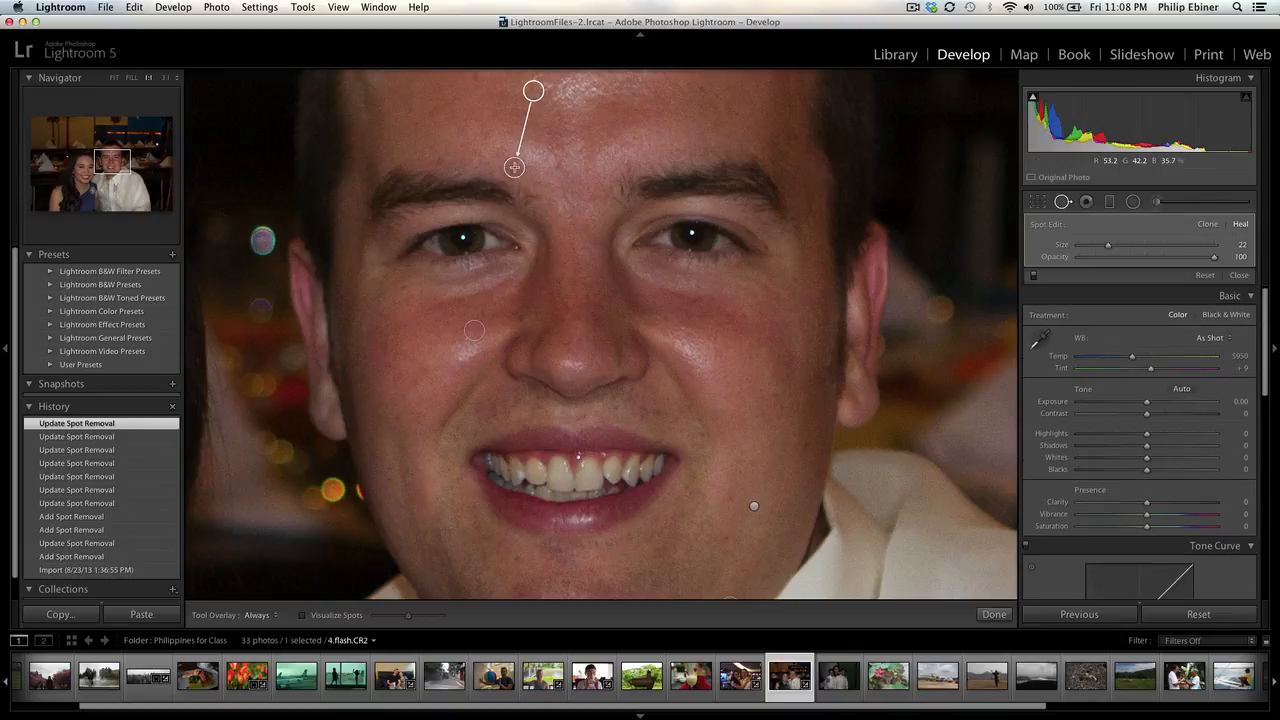
{"action": "left_click_drag", "start_coordinate": [534, 92], "coordinate": [496, 139]}
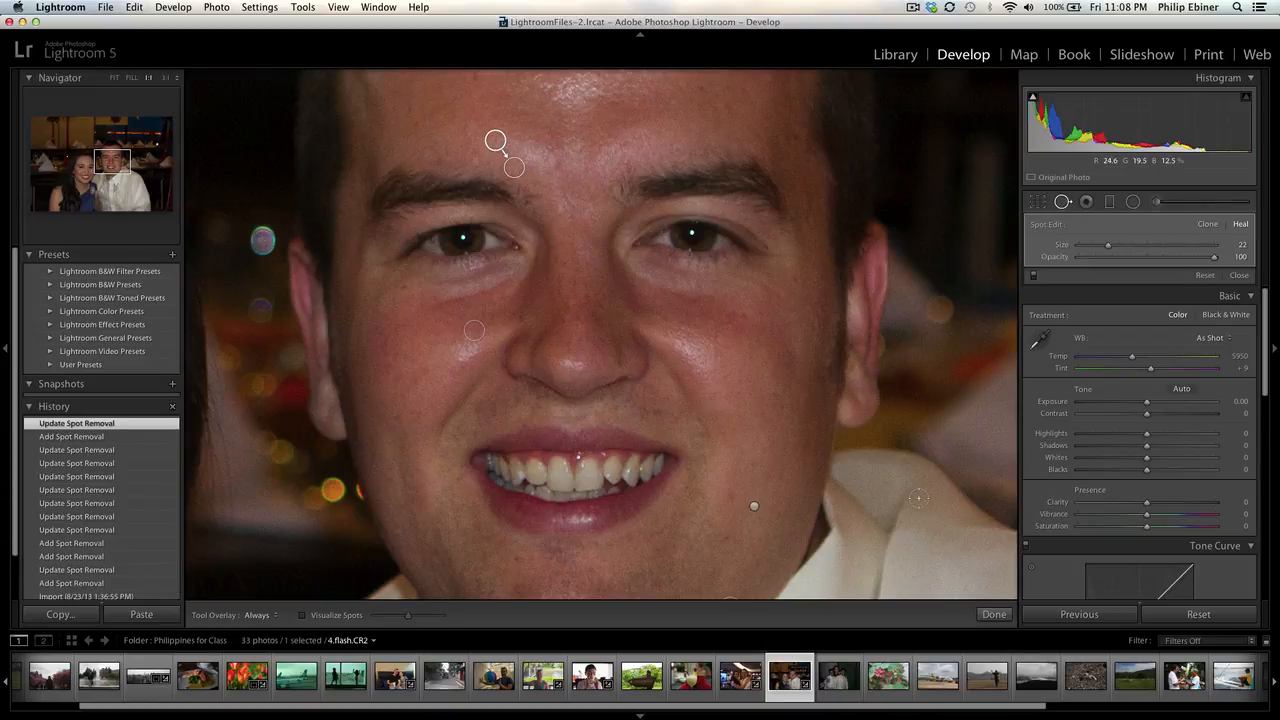
{"action": "left_click", "coordinate": [994, 614]}
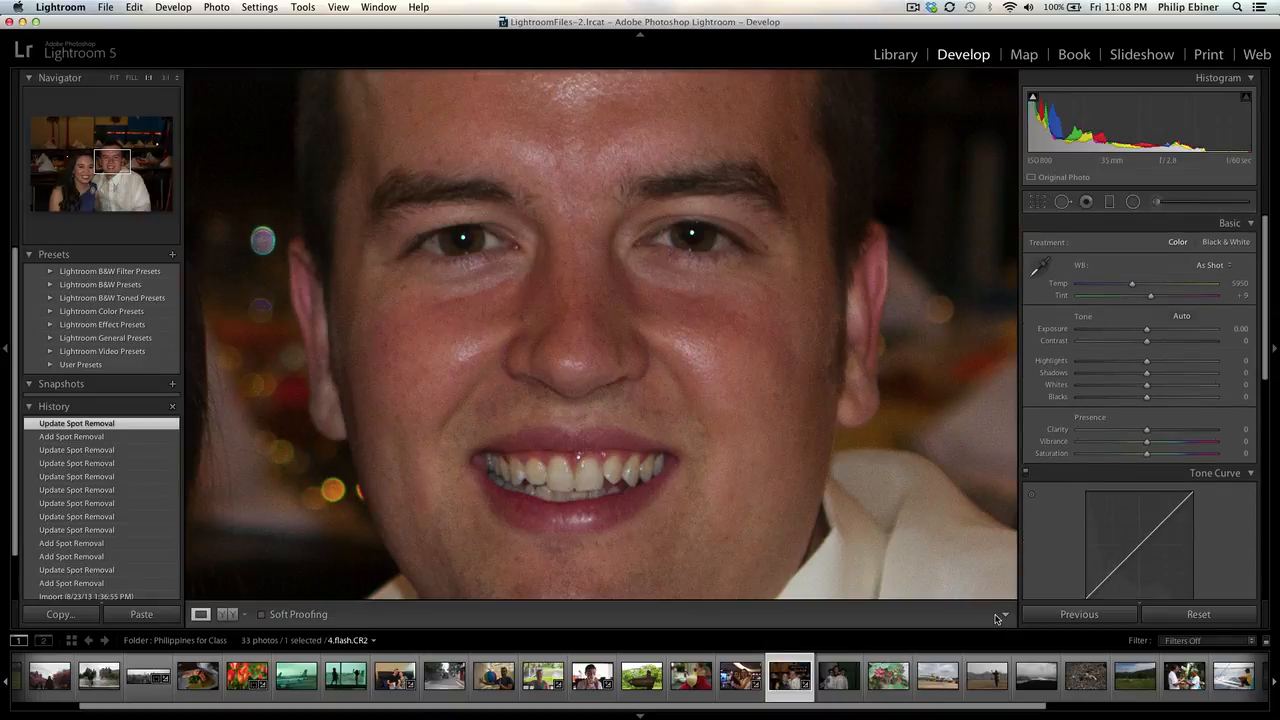
Undo the last two spot removal edits above the eyebrow, and redo only the added spot
{"action": "key", "text": "super+z"}
{"action": "key", "text": "super+z"}
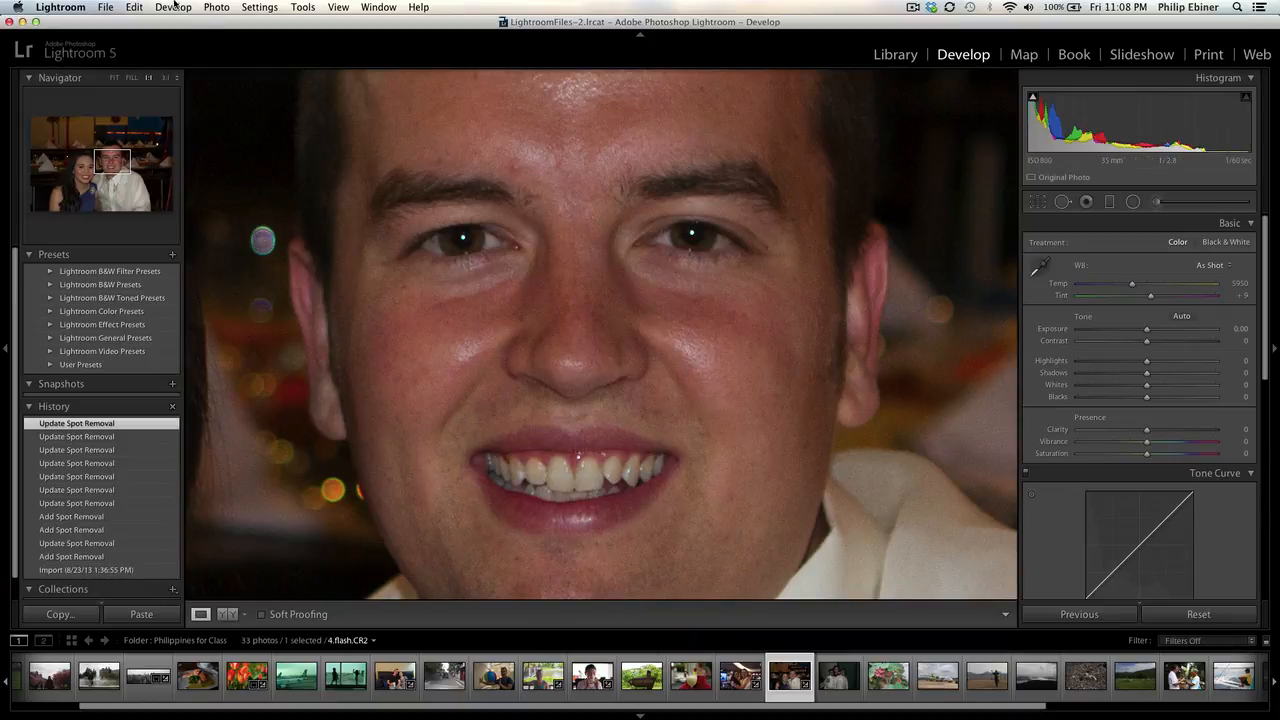
{"action": "left_click", "coordinate": [133, 7]}
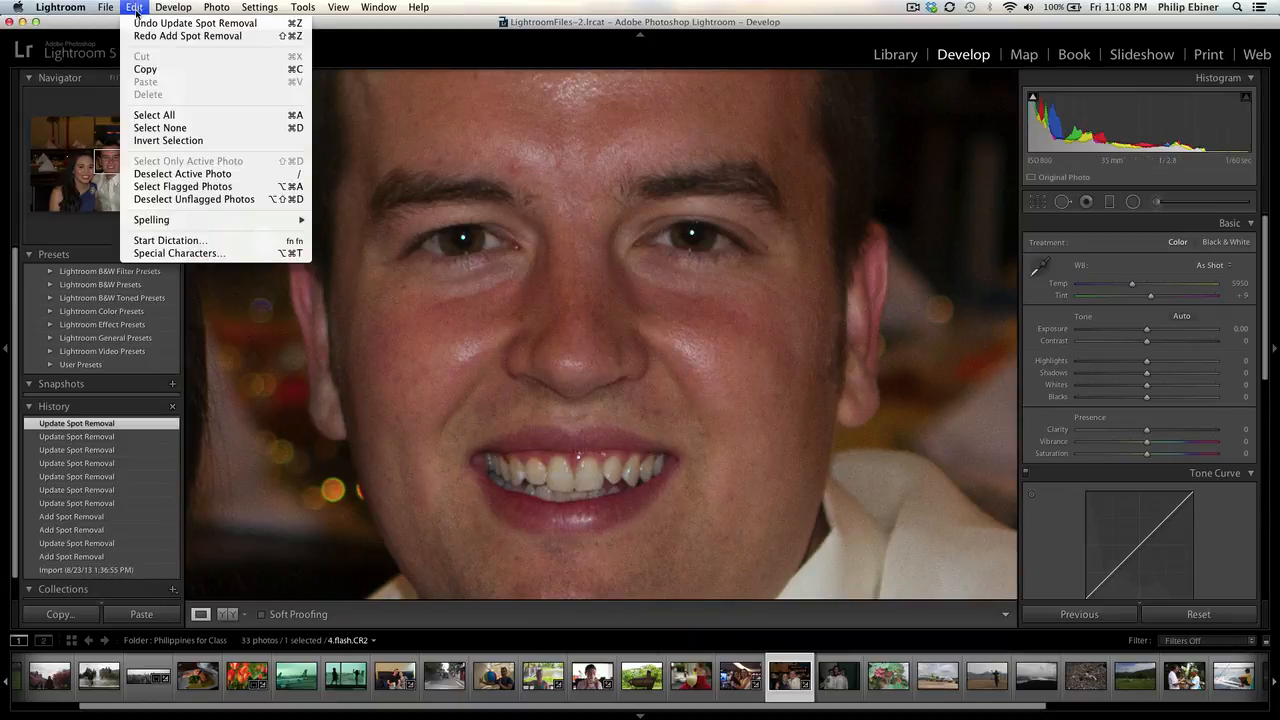
{"action": "left_click", "coordinate": [159, 36]}
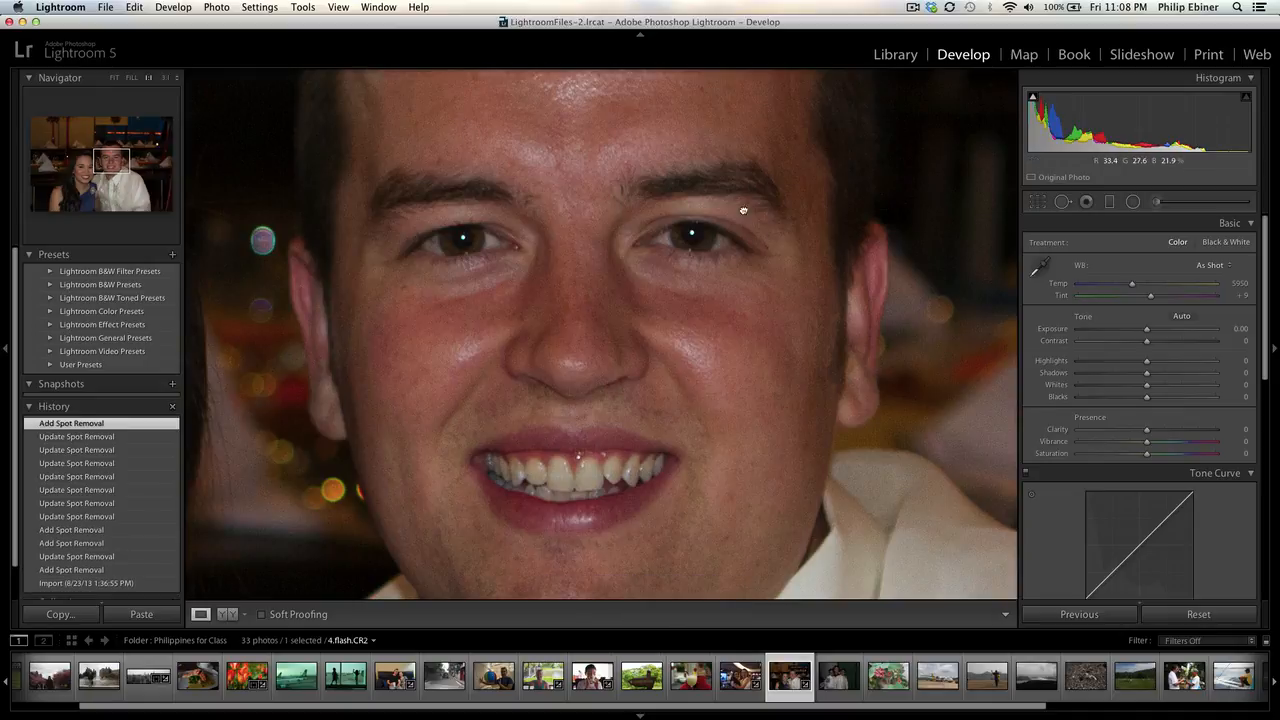
Apply Red Eye Correction to the man's left eye and adjust the correction's pupil size
{"action": "left_click_drag", "start_coordinate": [743, 209], "coordinate": [862, 388]}
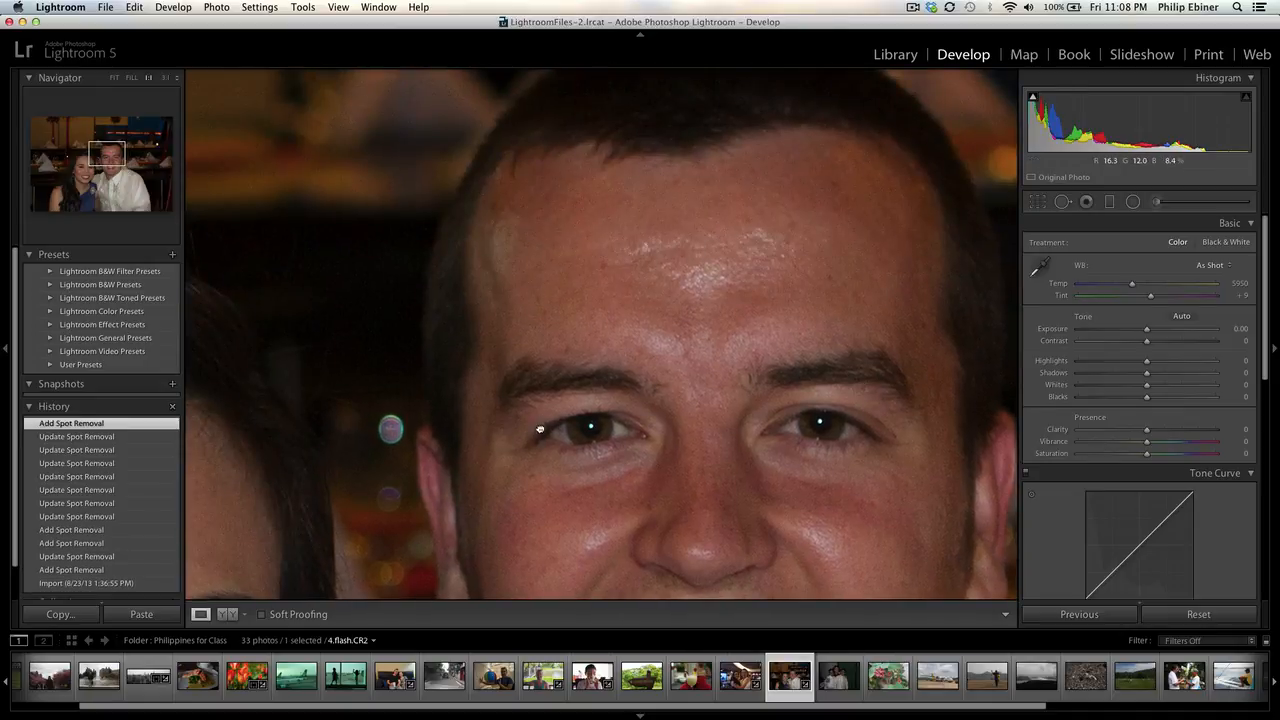
{"action": "left_click_drag", "start_coordinate": [544, 428], "coordinate": [676, 189]}
{"action": "left_click_drag", "start_coordinate": [592, 341], "coordinate": [418, 432]}
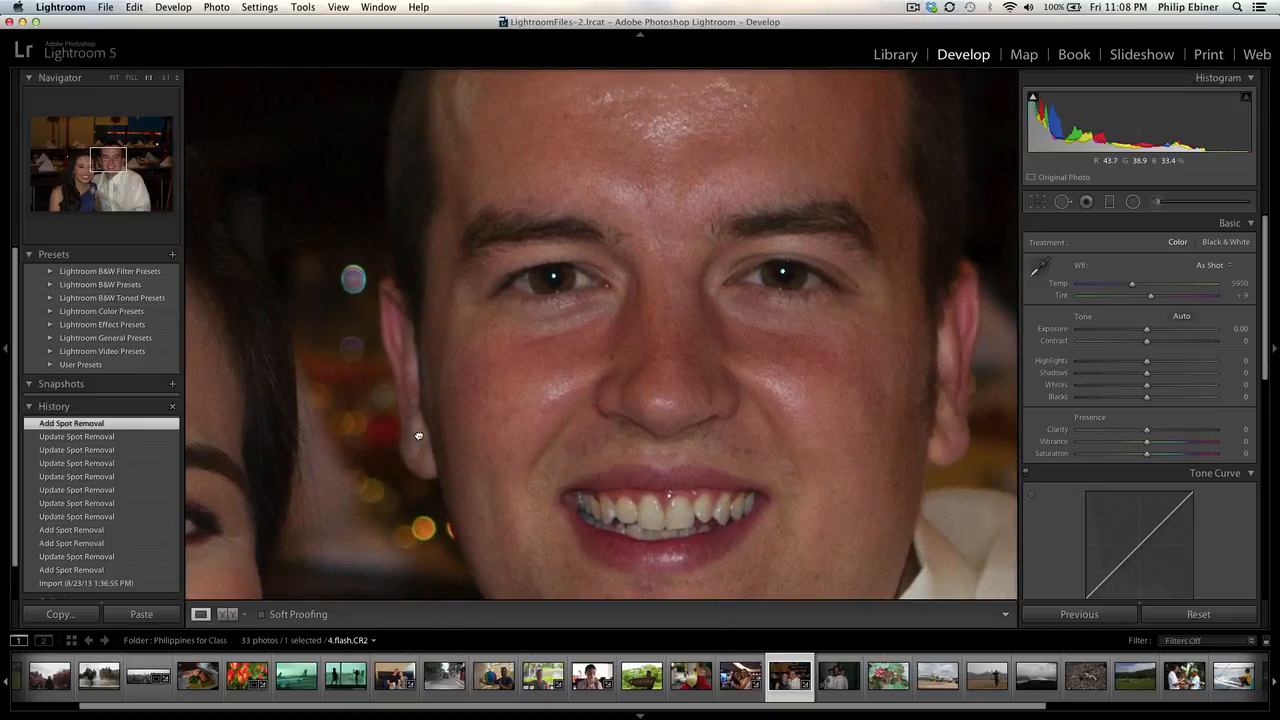
{"action": "left_click", "coordinate": [1085, 201]}
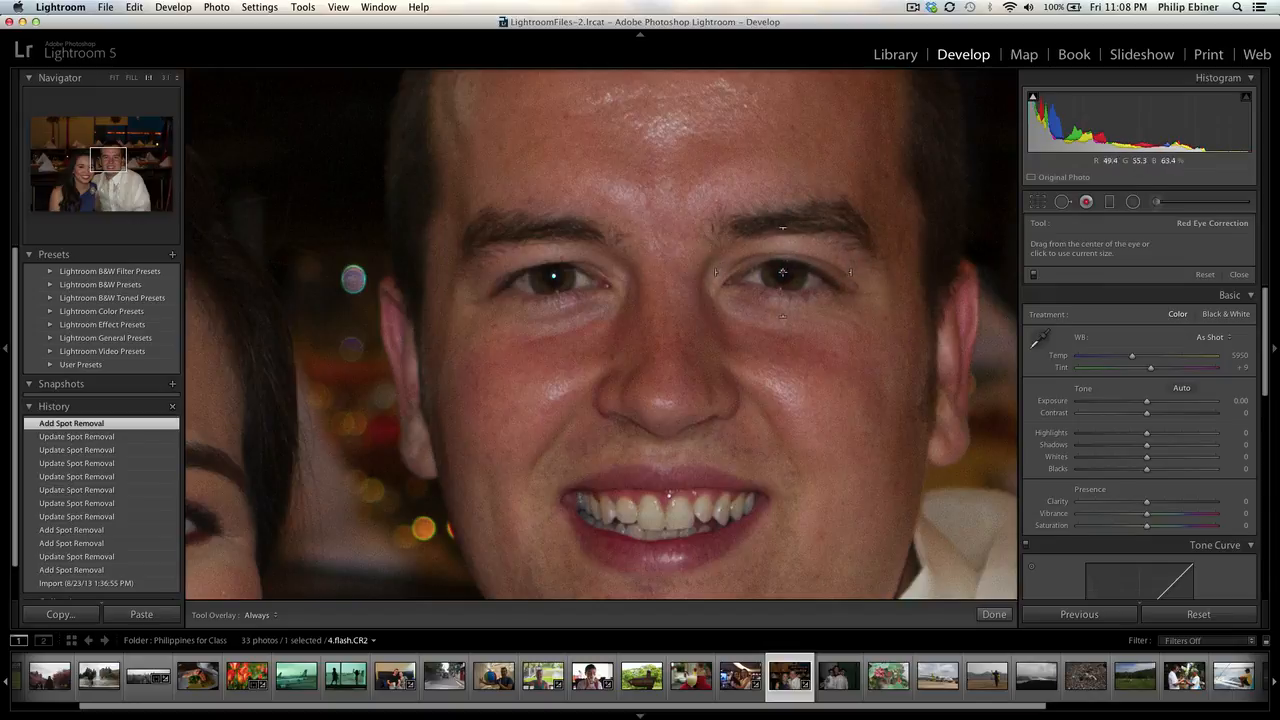
{"action": "left_click_drag", "start_coordinate": [784, 273], "coordinate": [809, 290]}
{"action": "left_click_drag", "start_coordinate": [818, 290], "coordinate": [808, 287]}
{"action": "left_click_drag", "start_coordinate": [809, 288], "coordinate": [812, 290]}
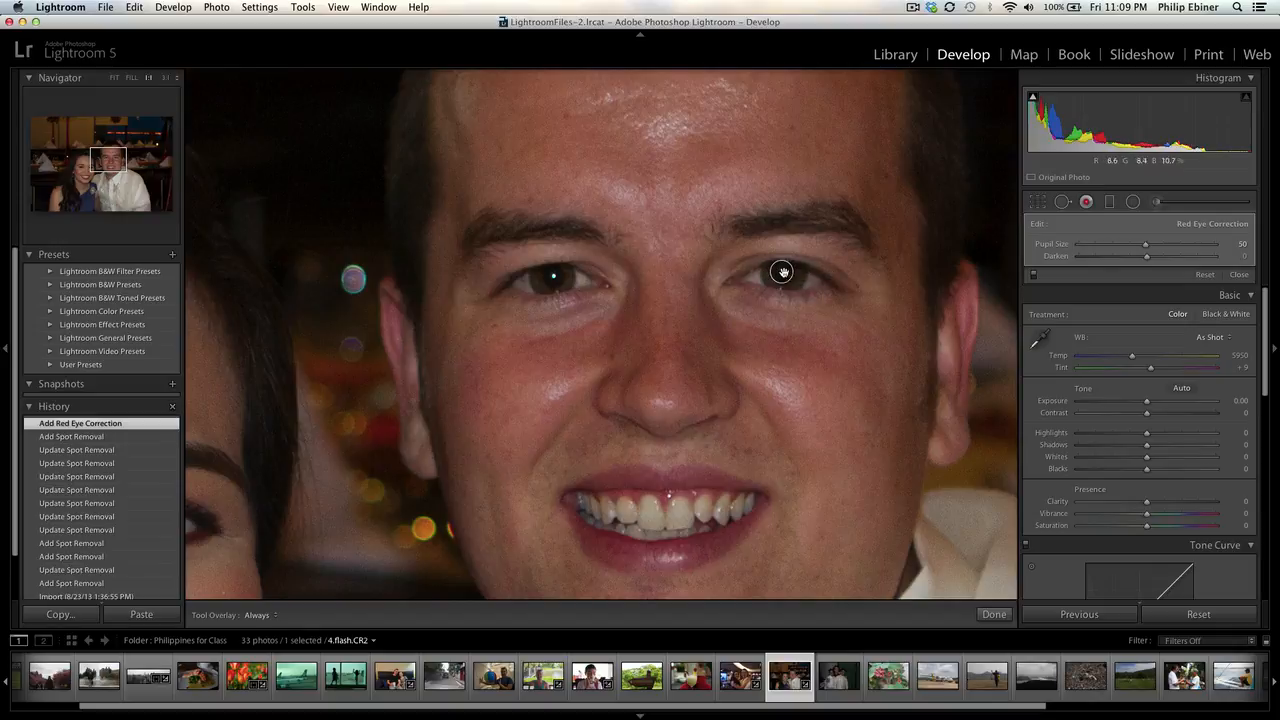
{"action": "left_click_drag", "start_coordinate": [1146, 248], "coordinate": [1121, 268]}
{"action": "left_click", "coordinate": [994, 614]}
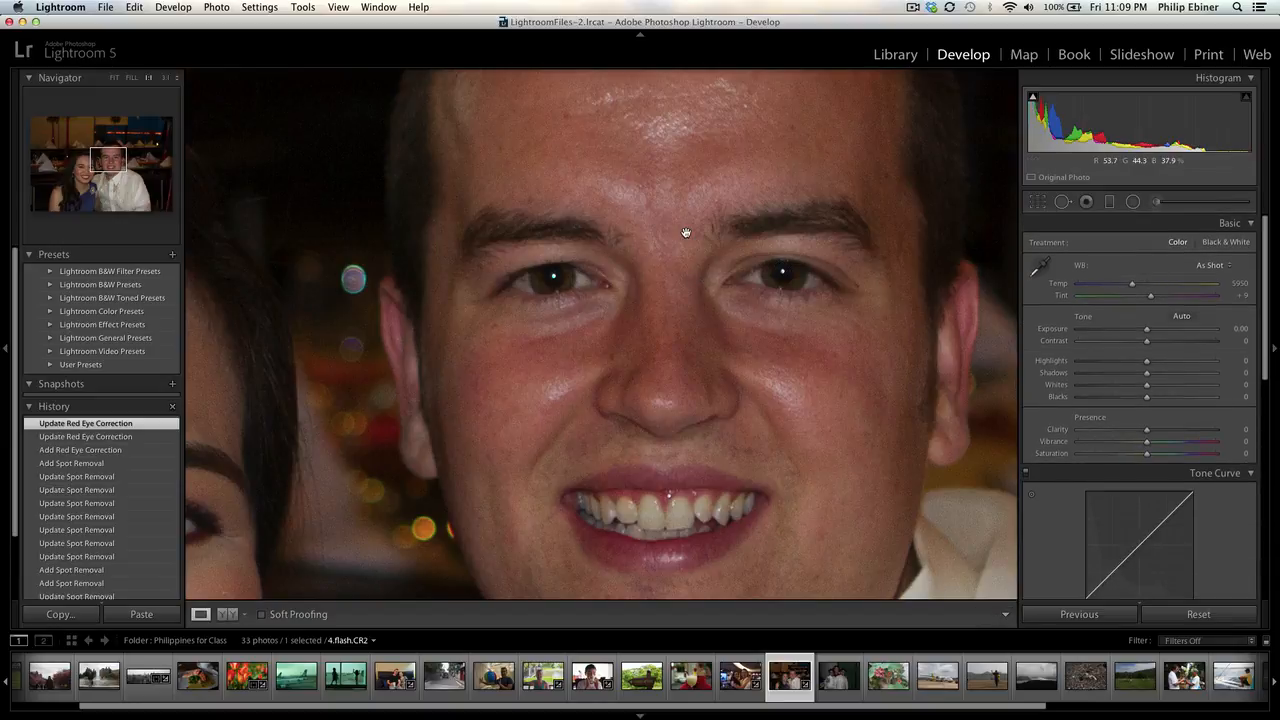
Apply Red Eye Correction to the woman's left eye at its default settings
{"action": "left_click", "coordinate": [606, 330]}
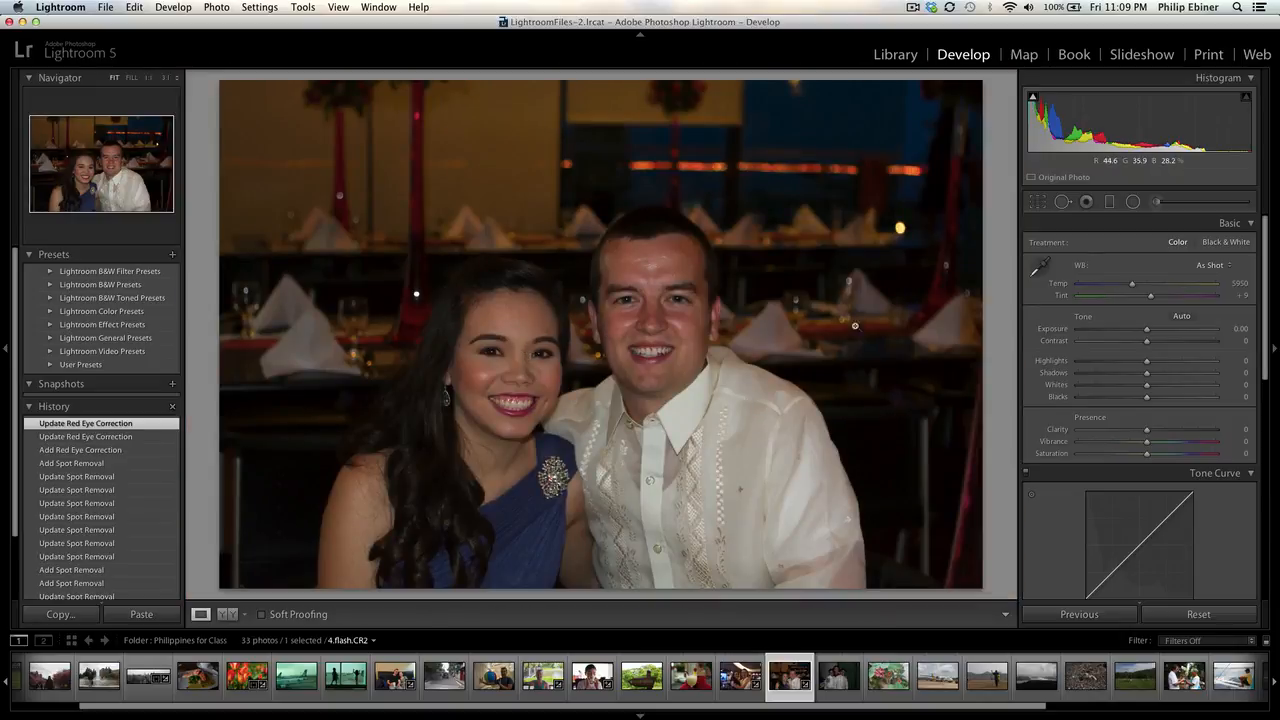
{"action": "left_click", "coordinate": [1086, 201]}
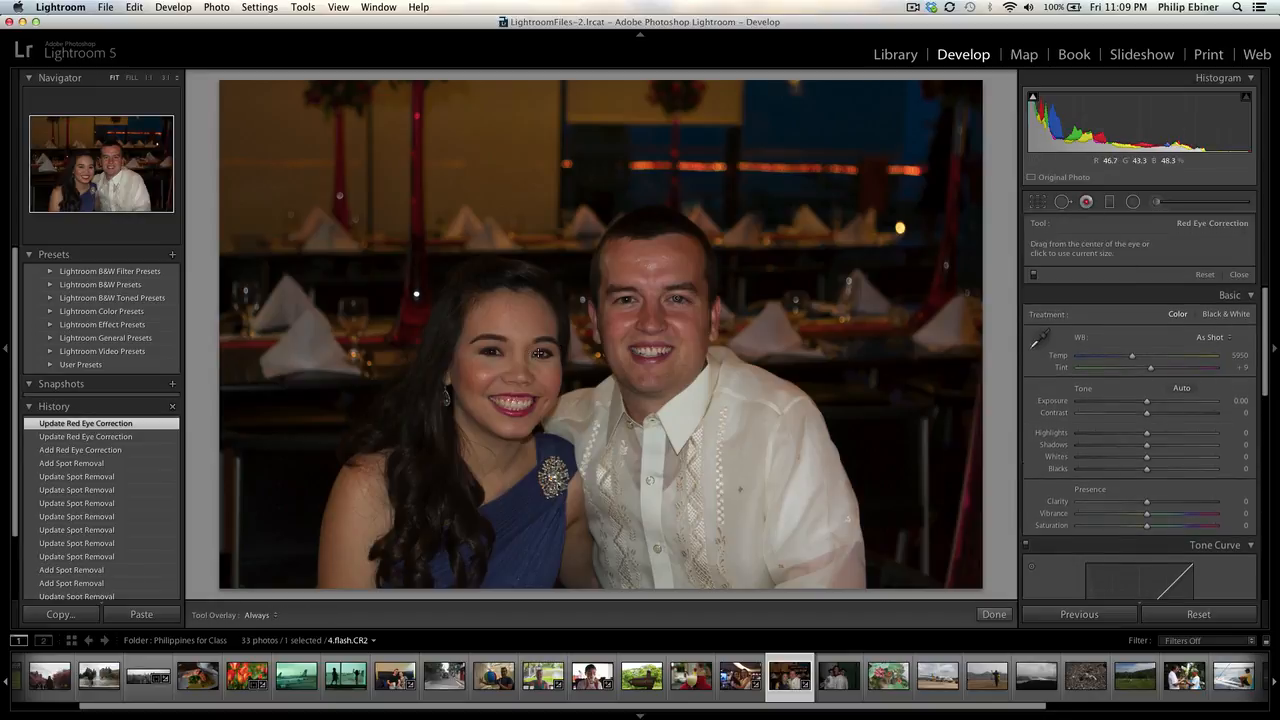
{"action": "left_click", "coordinate": [540, 356]}
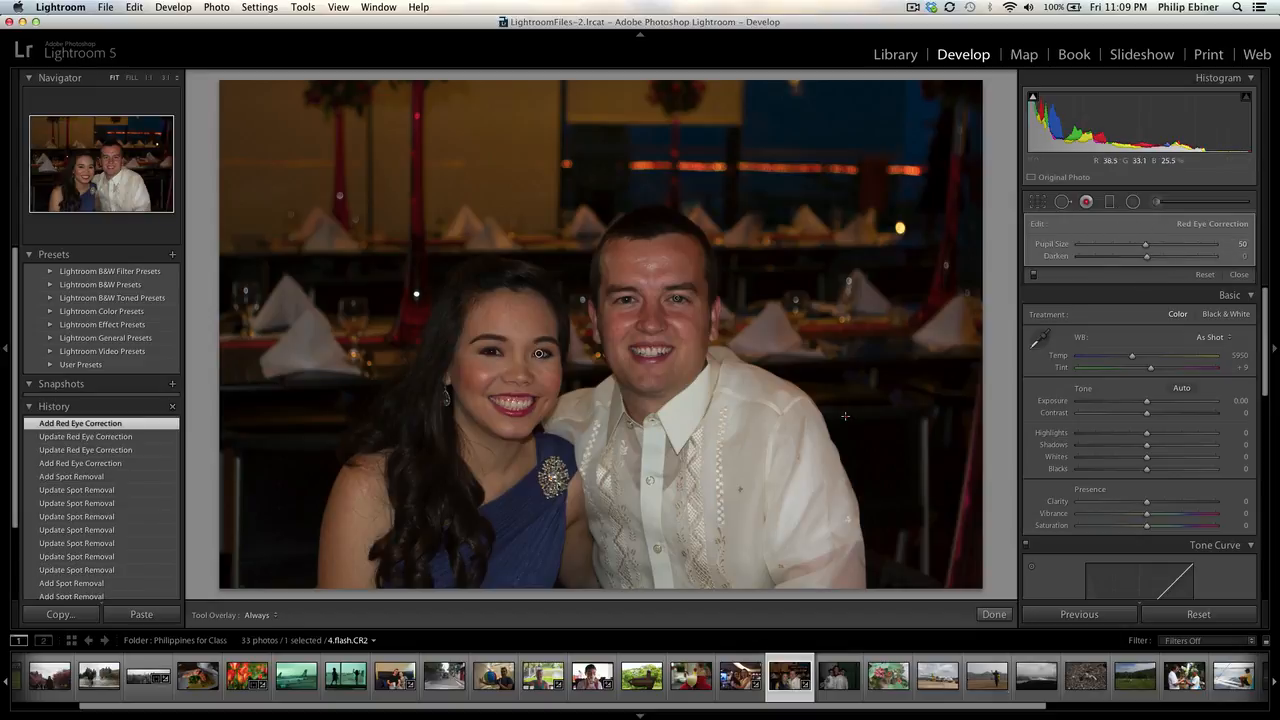
{"action": "left_click", "coordinate": [994, 614]}
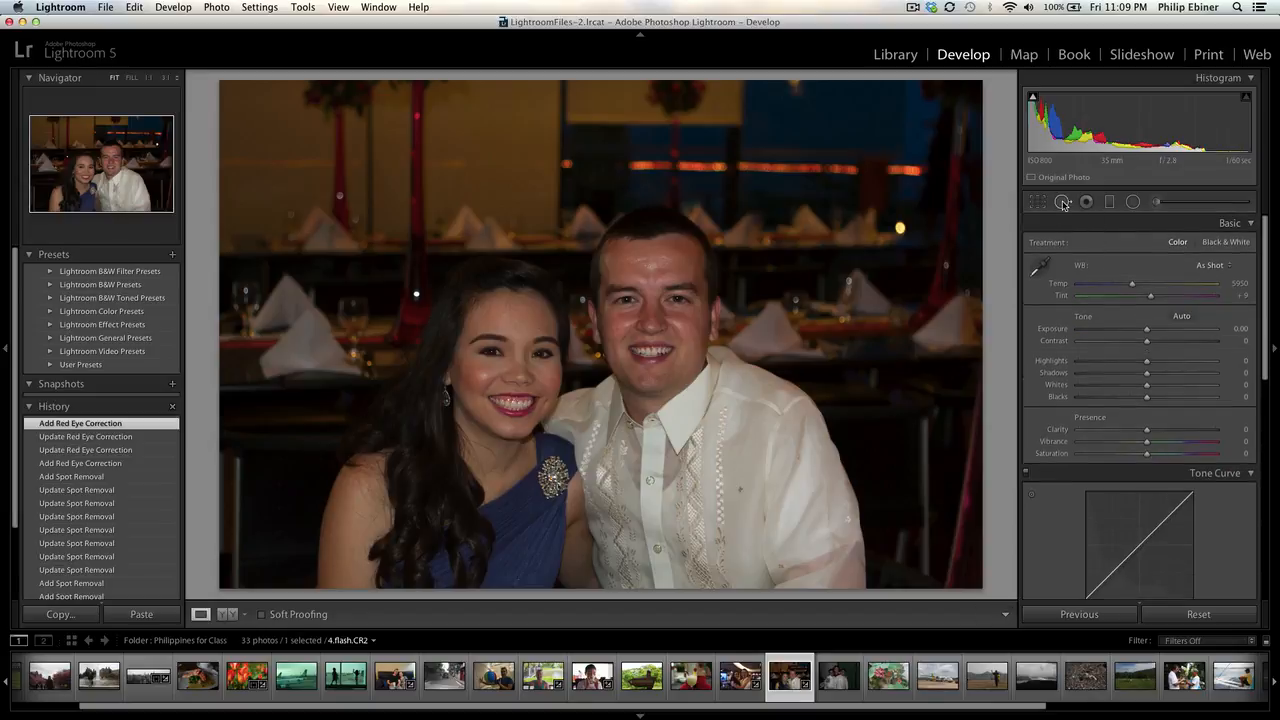